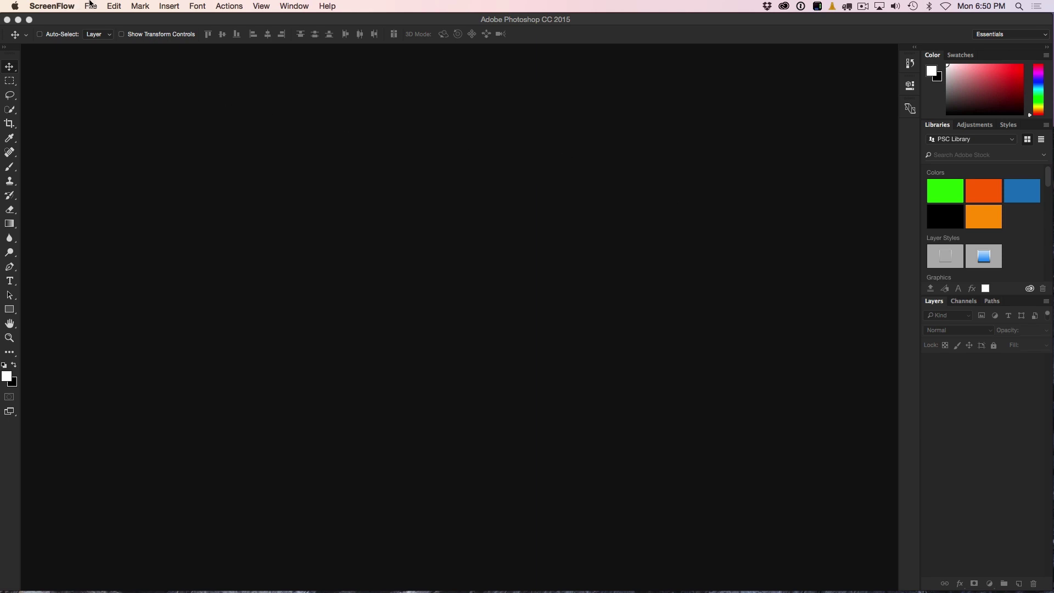
Step: Create a new blank Untitled-1 document with the default settings
{"action": "left_click", "coordinate": [101, 21]}
{"action": "left_click", "coordinate": [102, 6]}
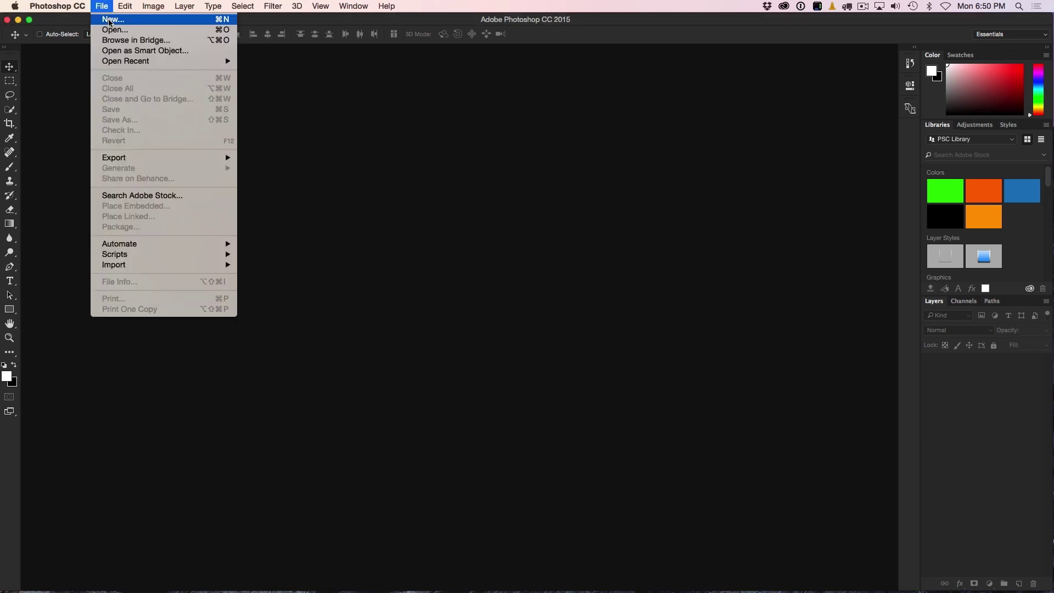
{"action": "left_click", "coordinate": [108, 21]}
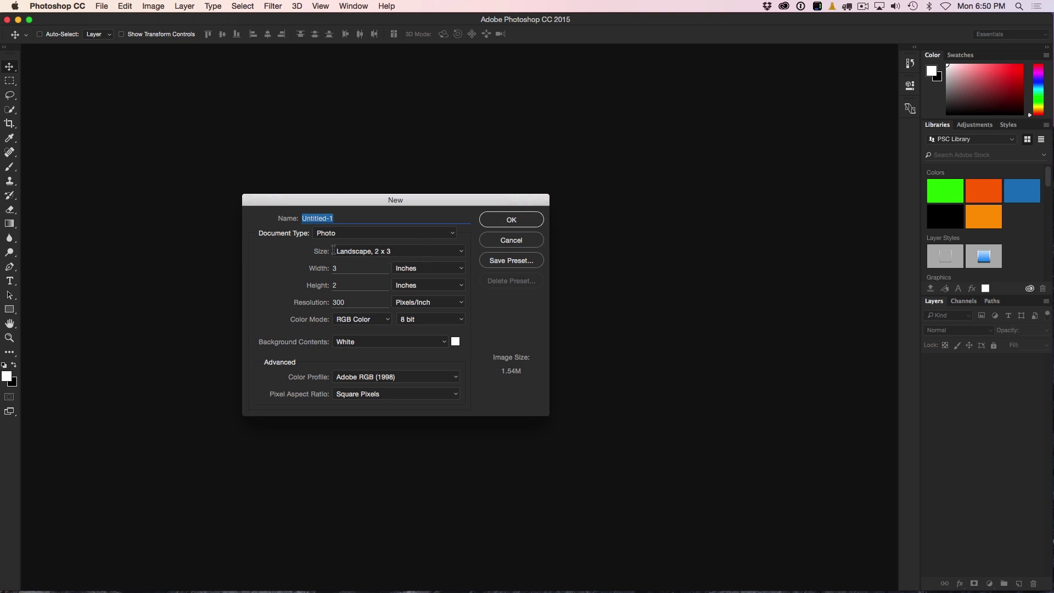
{"action": "left_click", "coordinate": [497, 222]}
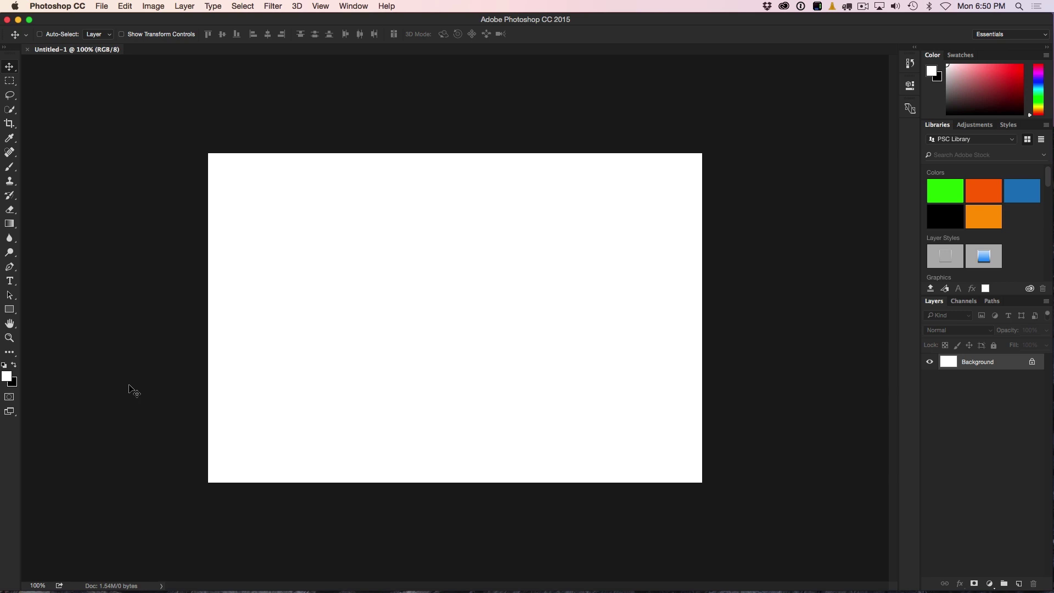
Step: Fill the background with black and set the pasteboard colour to Medium Gray
{"action": "key", "text": "super+BackSpace"}
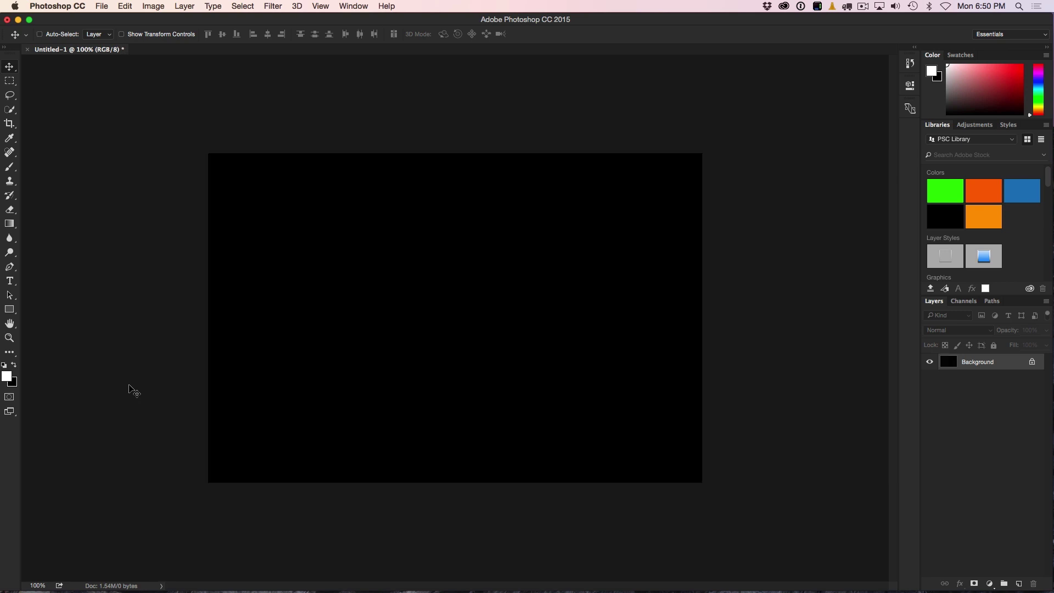
{"action": "right_click", "coordinate": [137, 274]}
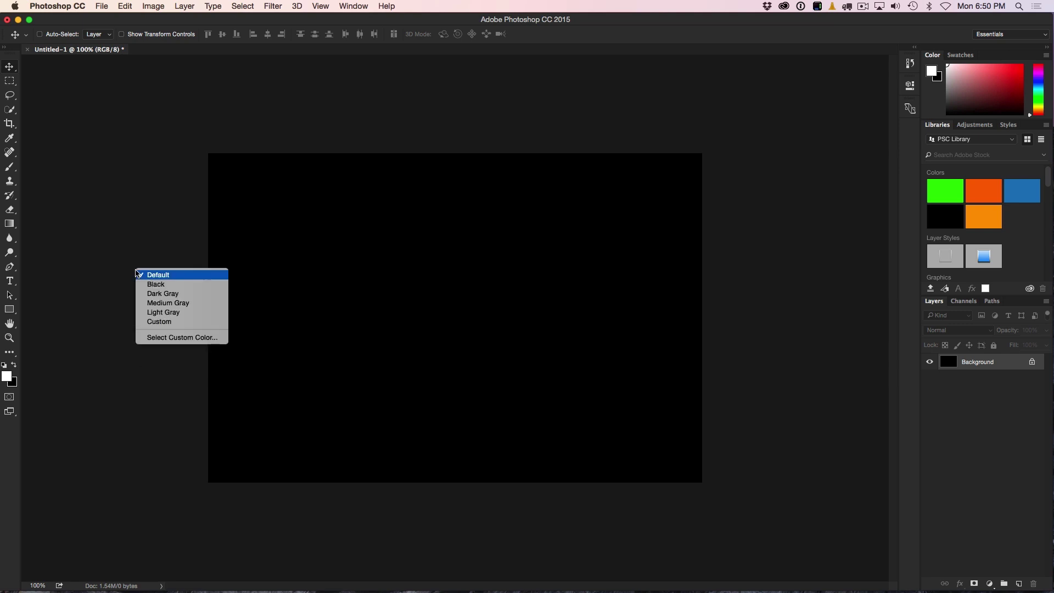
{"action": "left_click", "coordinate": [167, 303]}
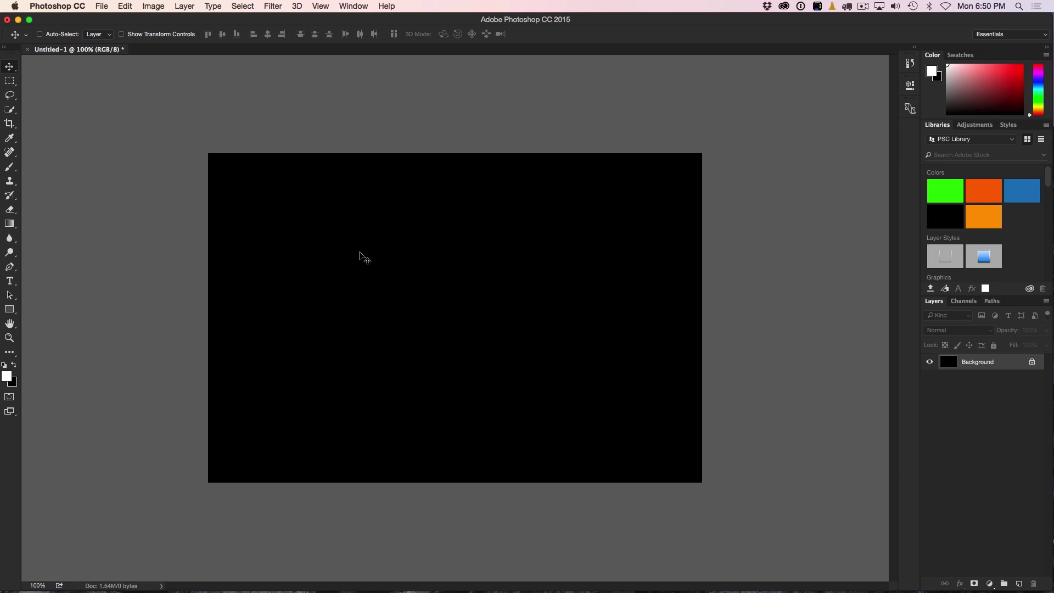
{"action": "left_click", "coordinate": [10, 280]}
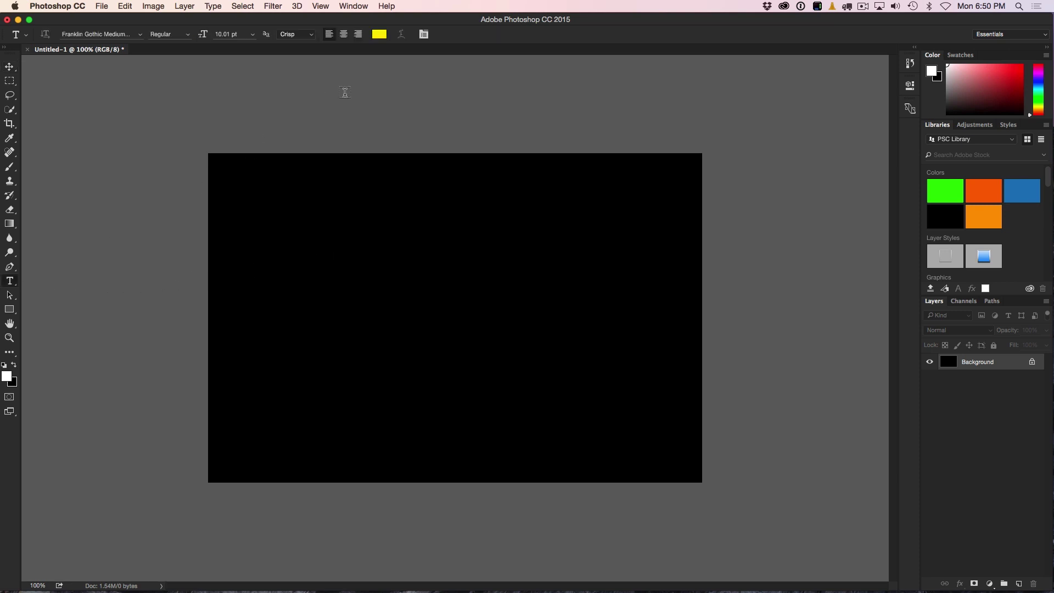
Step: Set the text colour to yellow #ffea00 and draw a paragraph text box across the canvas
{"action": "left_click", "coordinate": [380, 35]}
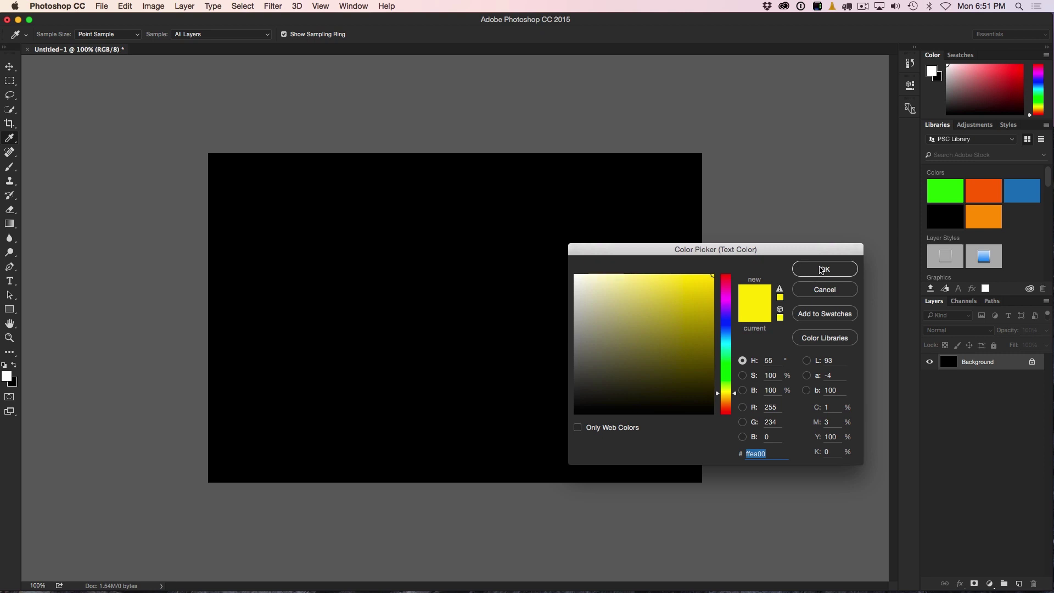
{"action": "left_click", "coordinate": [817, 273]}
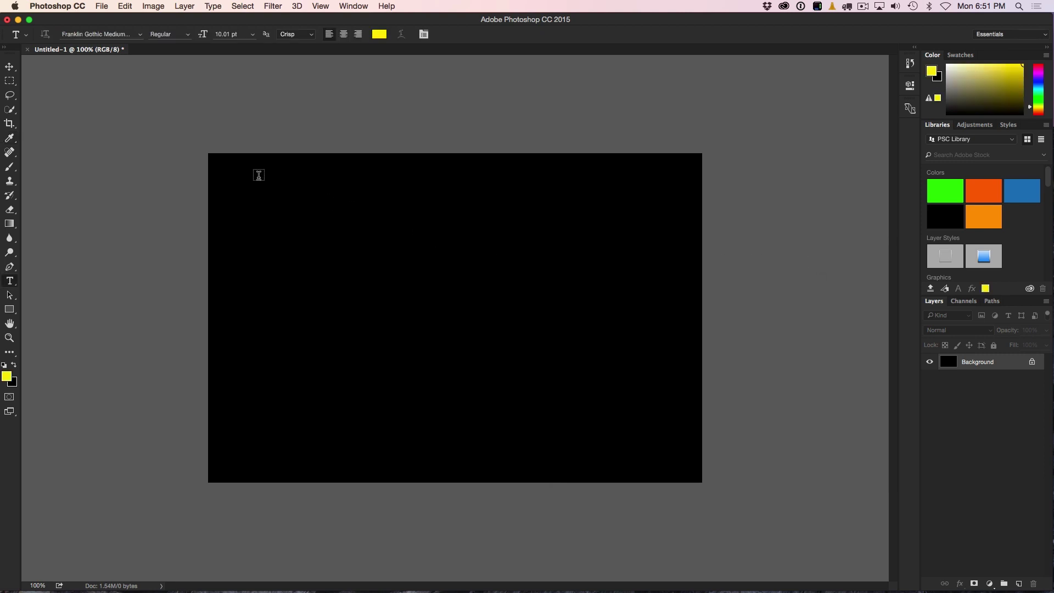
{"action": "left_click_drag", "start_coordinate": [211, 149], "coordinate": [697, 541]}
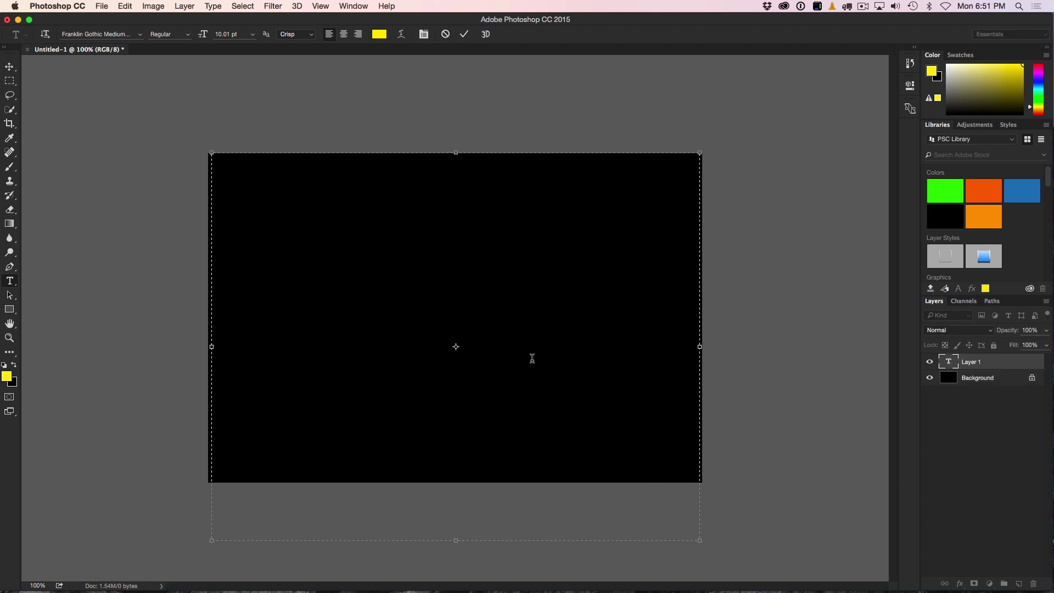
{"action": "key", "text": "super"}
Step: Paste the crawl paragraph beginning 'Episode whatever of PhotoshopCAFE tuts' and commit the type layer
{"action": "key", "text": "super+v"}
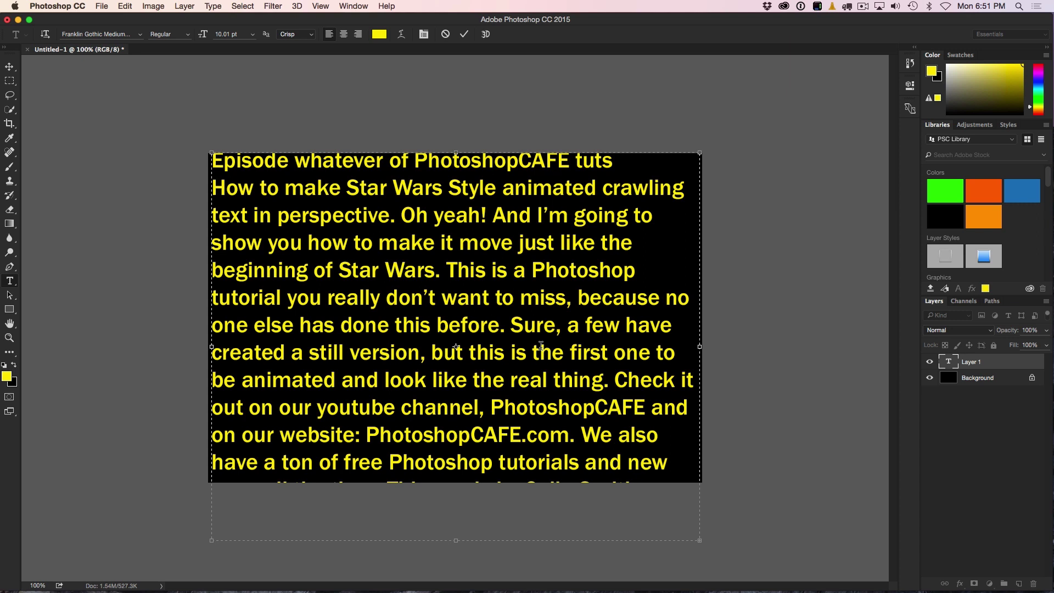
{"action": "left_click", "coordinate": [440, 245]}
{"action": "left_click", "coordinate": [8, 67]}
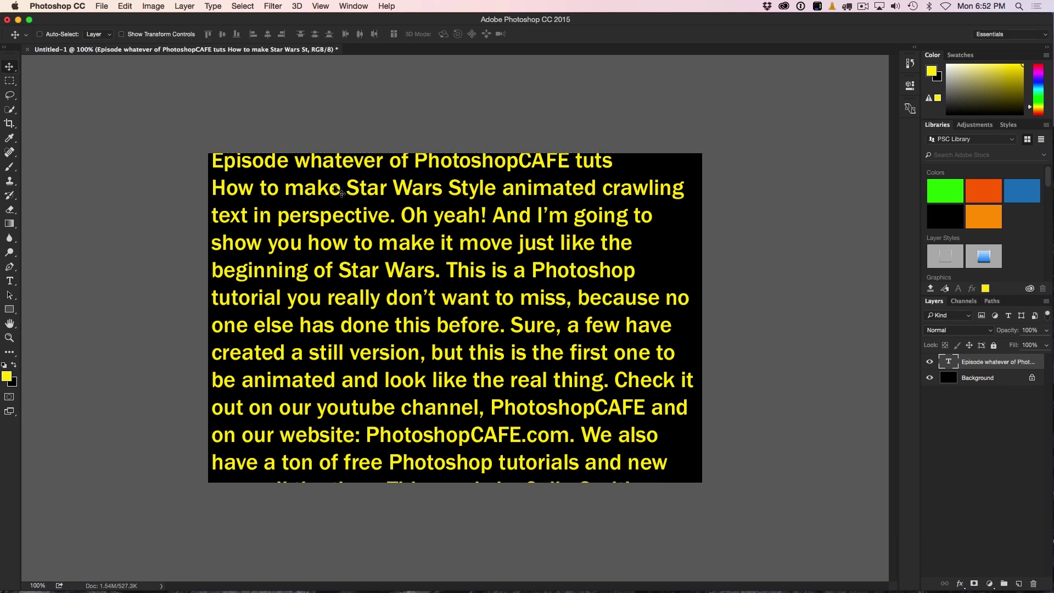
Step: Nudge the yellow crawl text about 6 px right and down on the black canvas
{"action": "key", "text": "ctrl+t"}
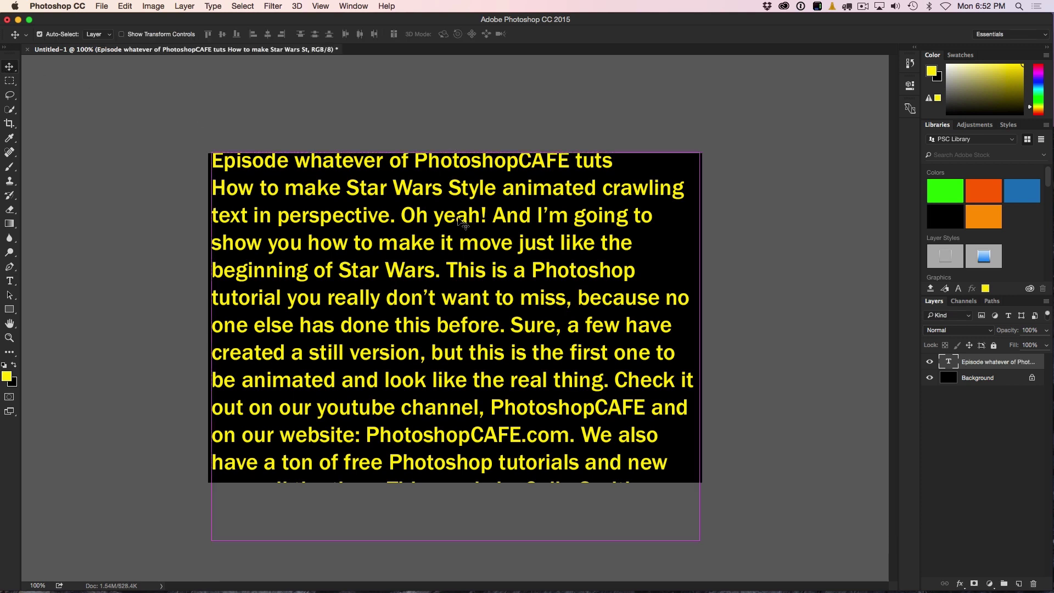
{"action": "right_click", "coordinate": [454, 221]}
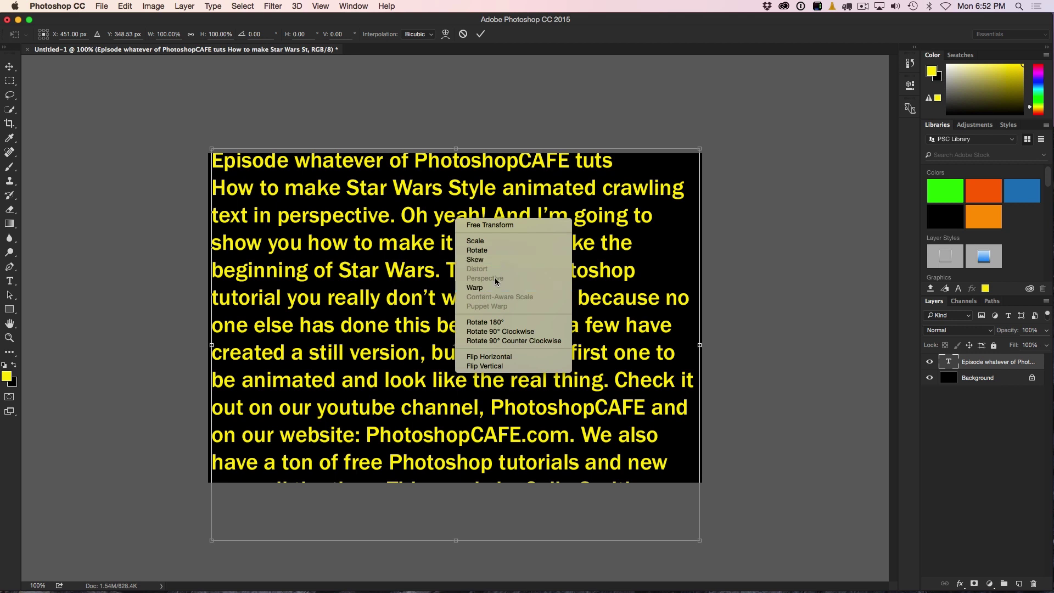
{"action": "key", "text": "Escape"}
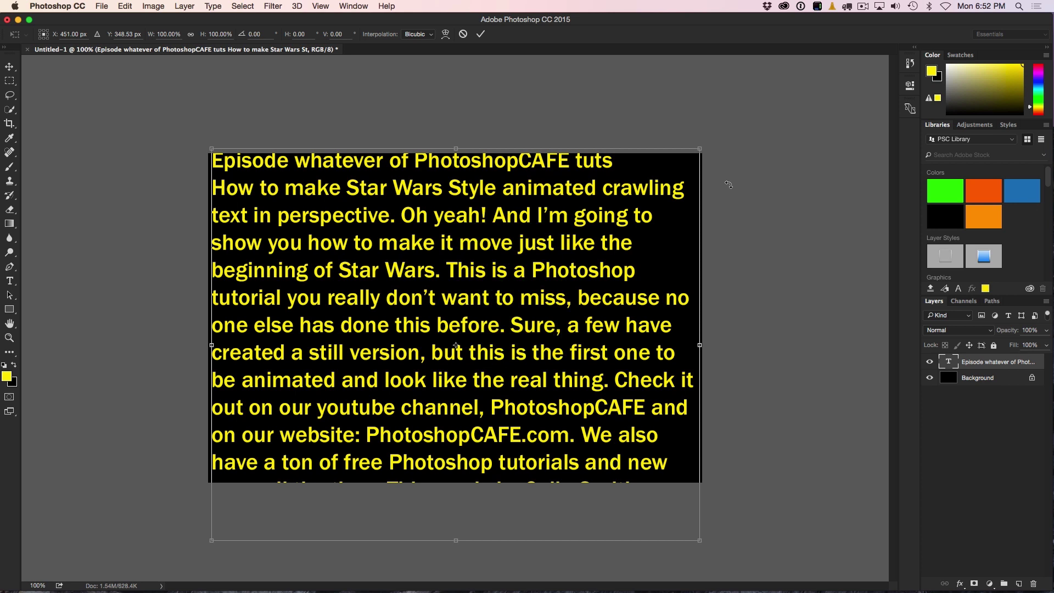
{"action": "left_click", "coordinate": [9, 67]}
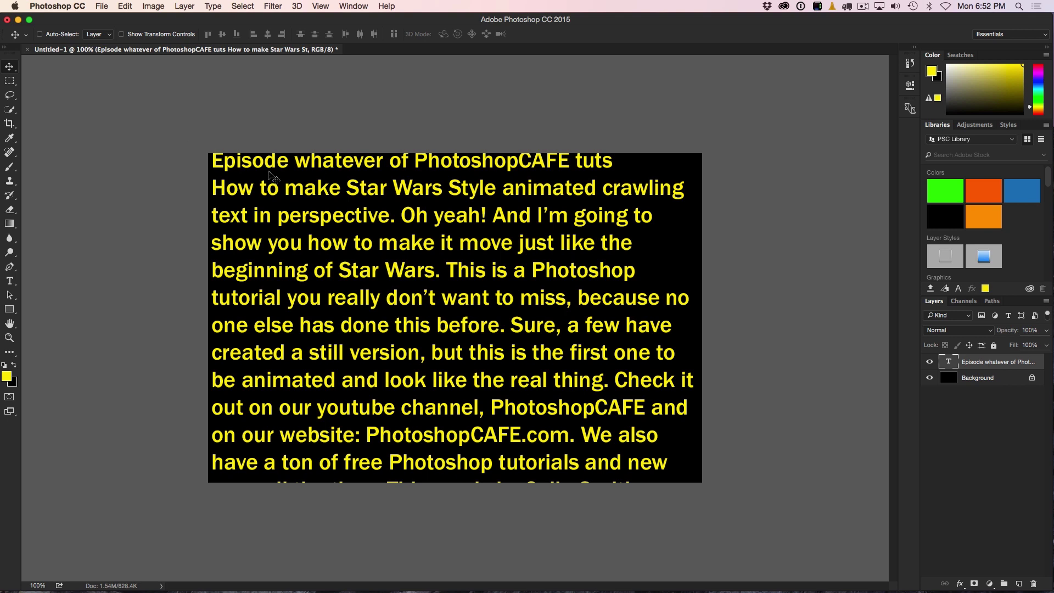
{"action": "left_click_drag", "start_coordinate": [321, 182], "coordinate": [324, 187]}
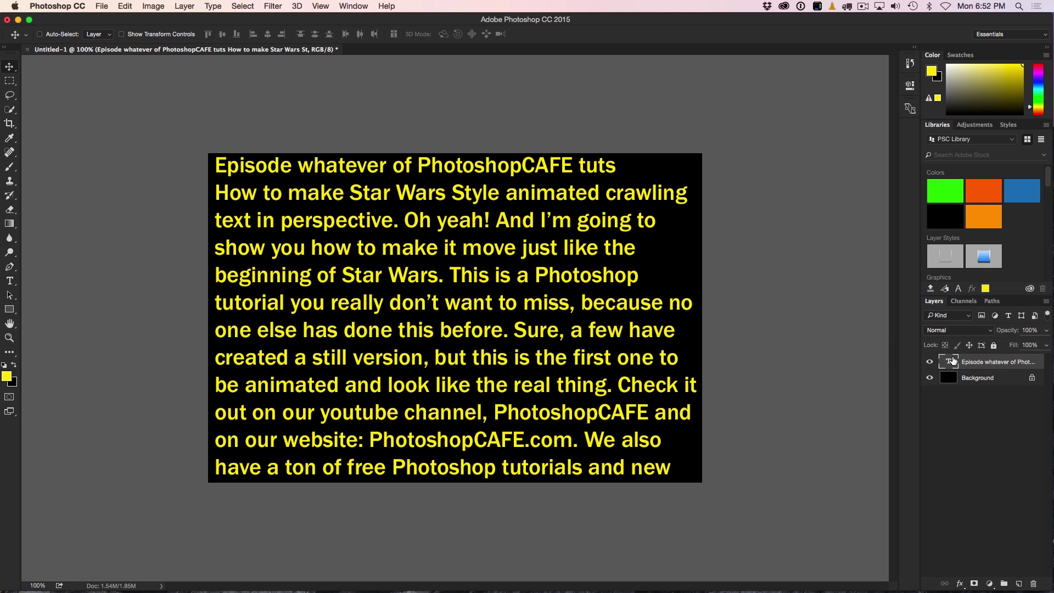
Step: Convert the text layer to a smart object and taper it toward the top with Perspective
{"action": "right_click", "coordinate": [980, 362]}
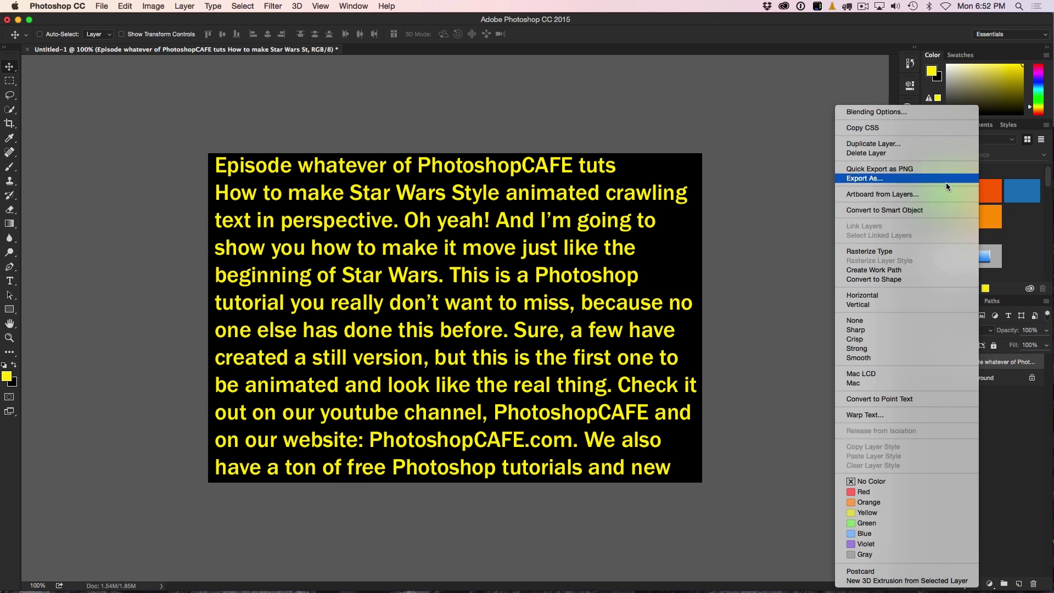
{"action": "left_click", "coordinate": [938, 210]}
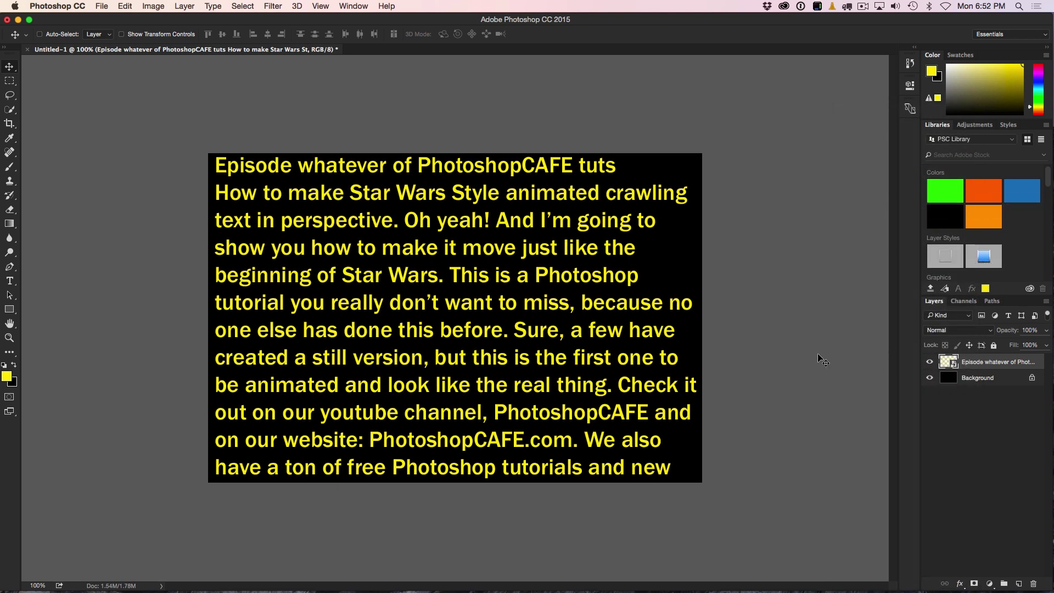
{"action": "key", "text": "super+t"}
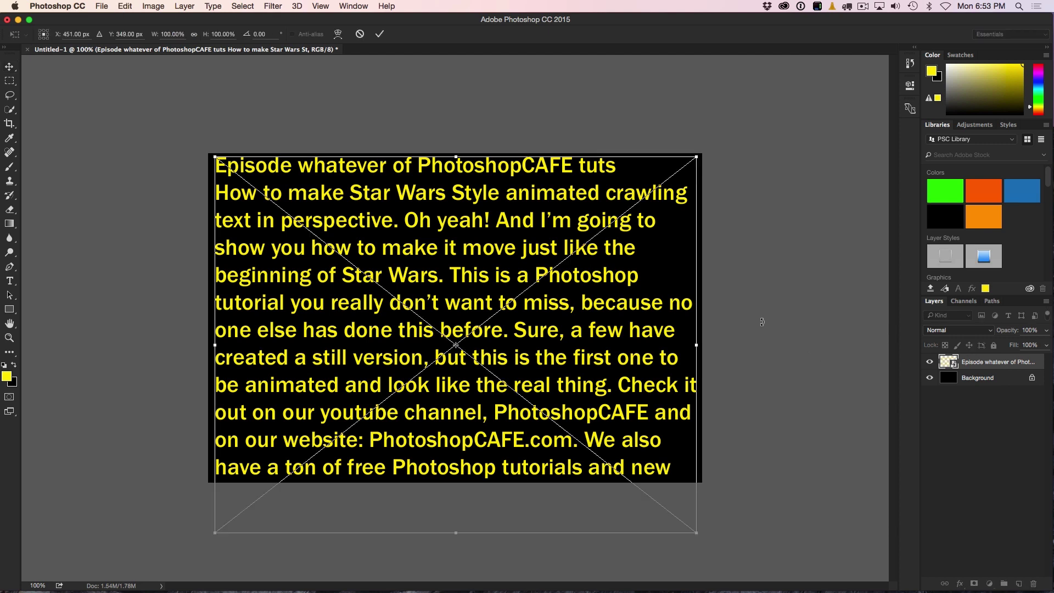
{"action": "right_click", "coordinate": [612, 273]}
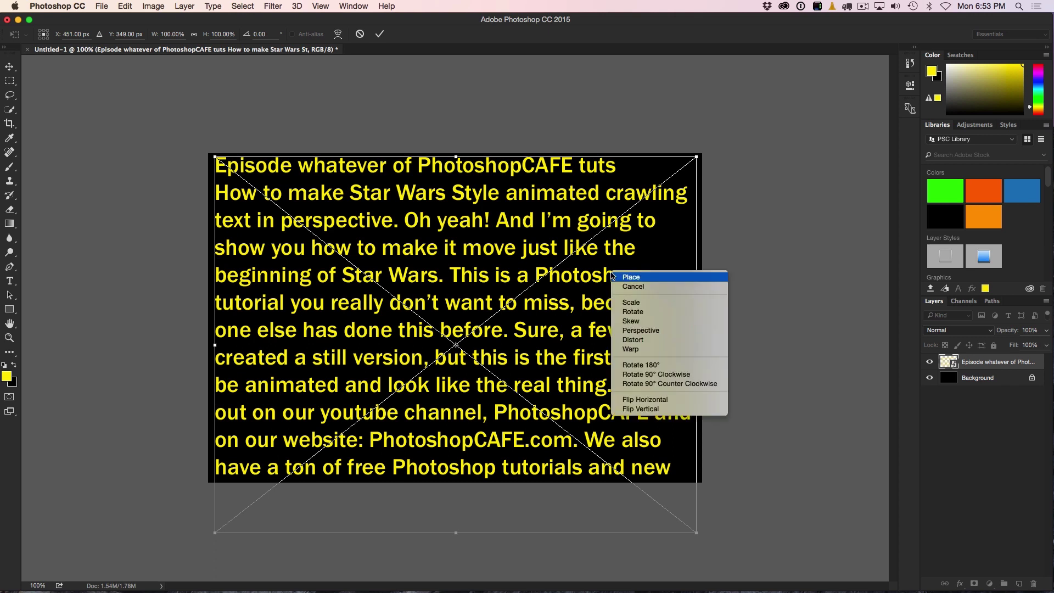
{"action": "left_click", "coordinate": [631, 331]}
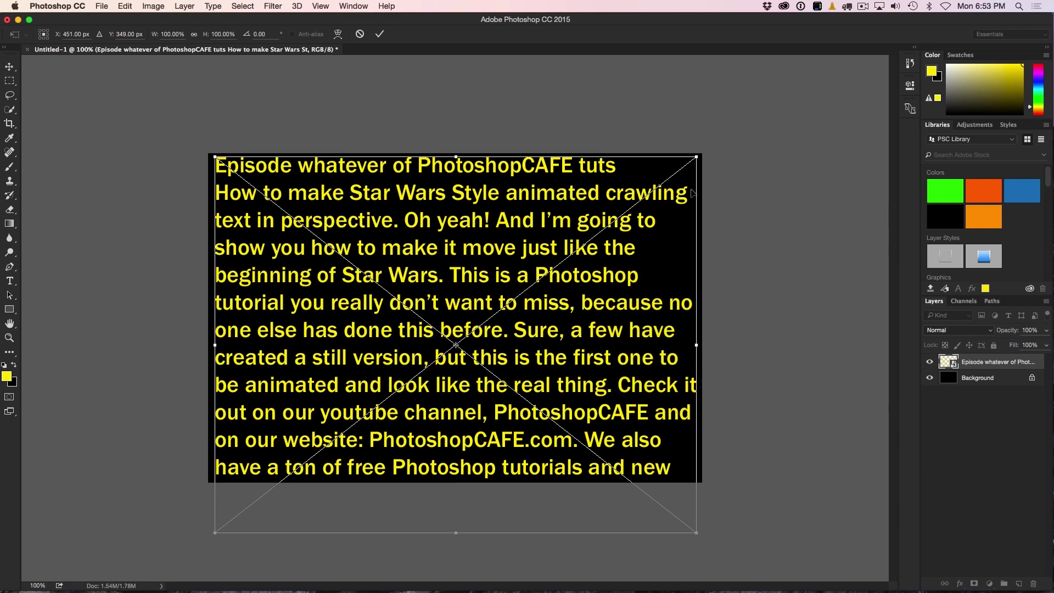
{"action": "left_click_drag", "start_coordinate": [694, 159], "coordinate": [550, 175]}
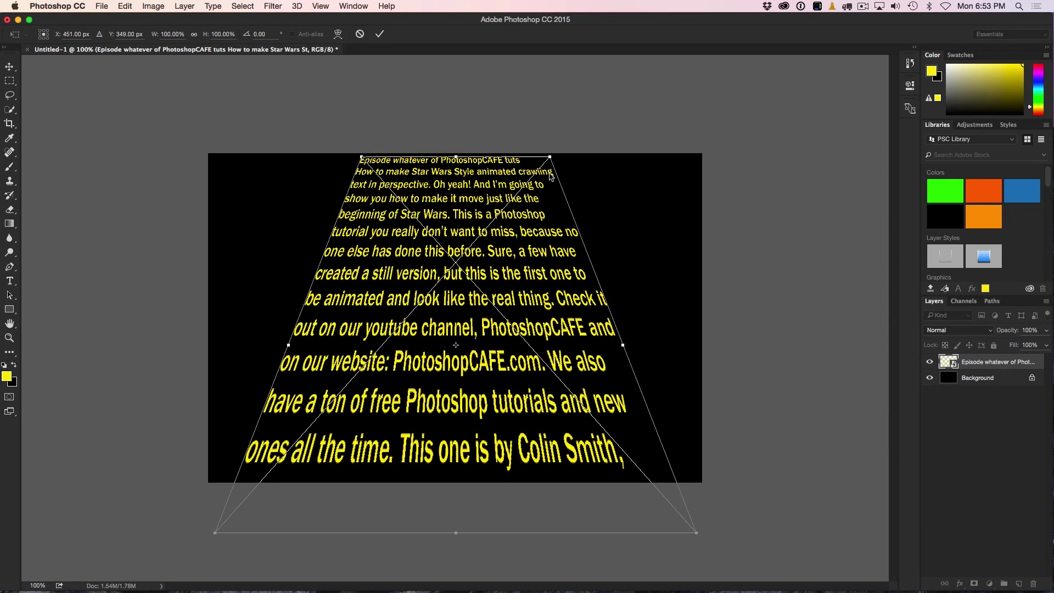
{"action": "key", "text": "Return"}
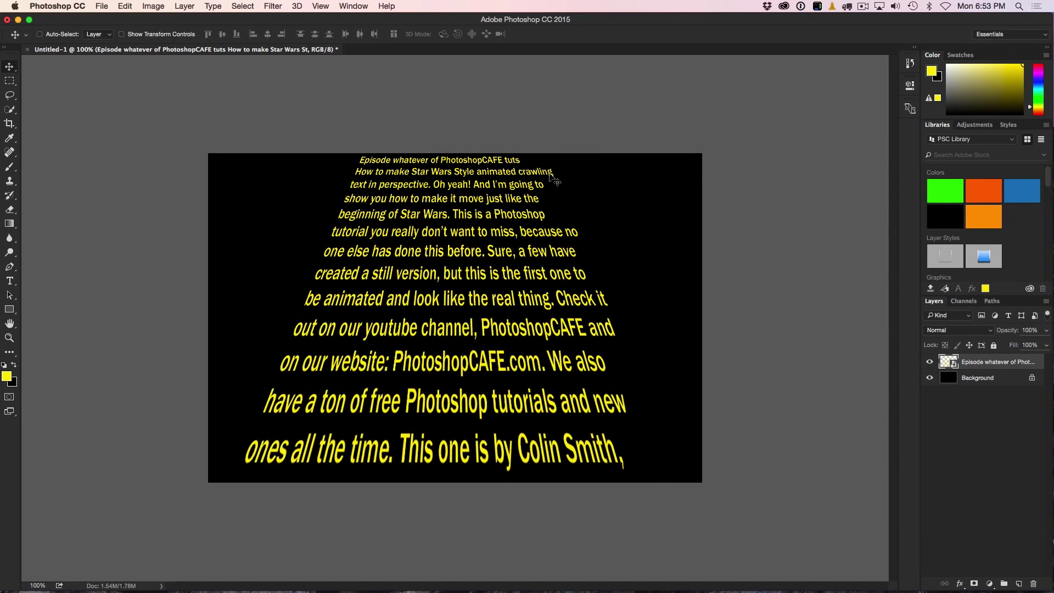
Step: Move the crawl text lower so its last line runs off the canvas bottom
{"action": "key", "text": "shift+Down"}
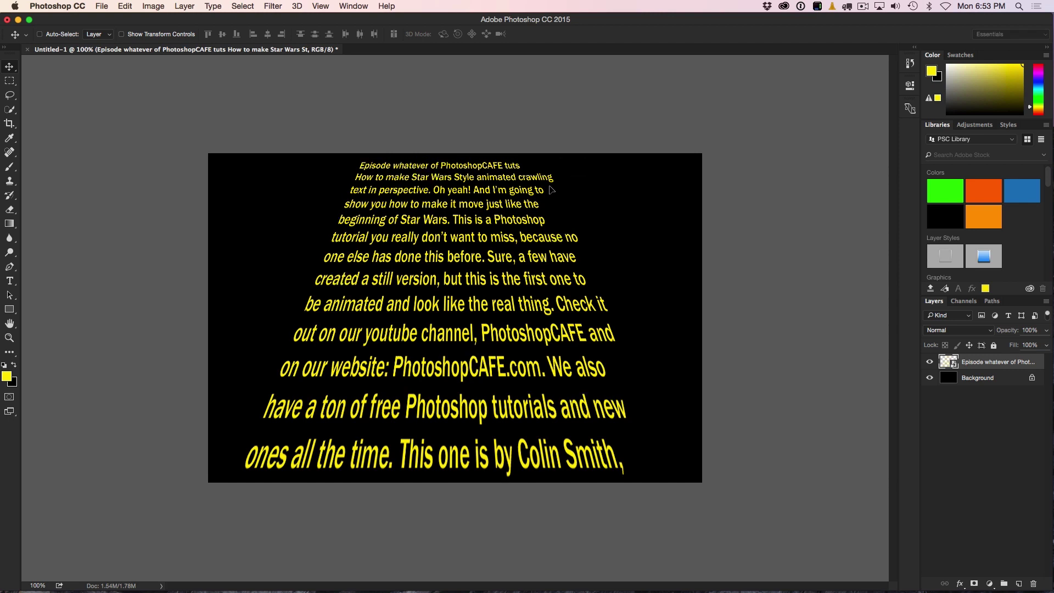
{"action": "left_click_drag", "start_coordinate": [504, 169], "coordinate": [518, 198]}
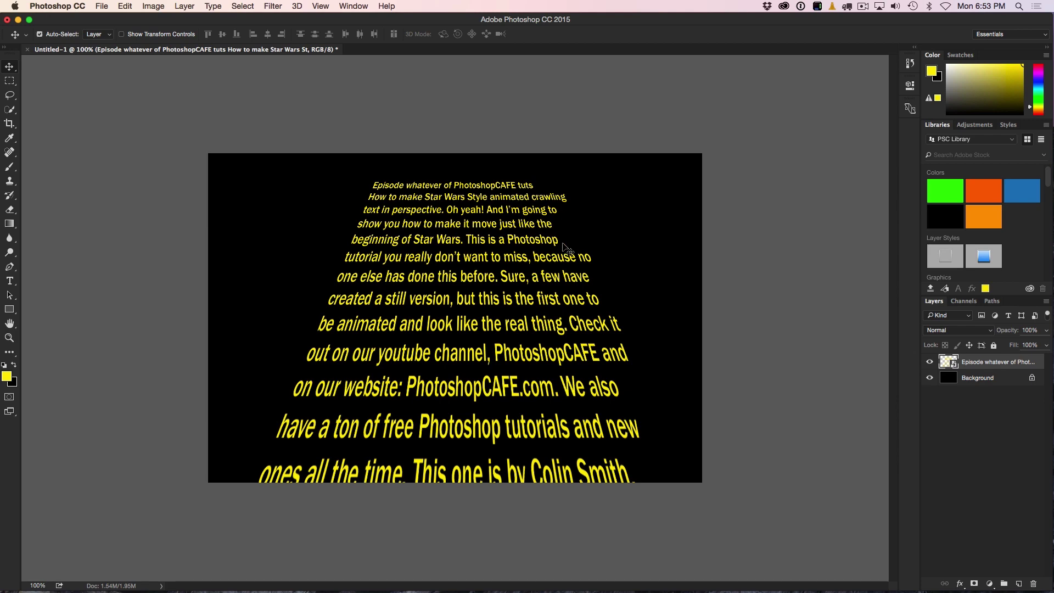
{"action": "key", "text": "ctrl+t"}
Step: Pull the top-right perspective handle inward, then shift the text slightly up and left
{"action": "right_click", "coordinate": [535, 247]}
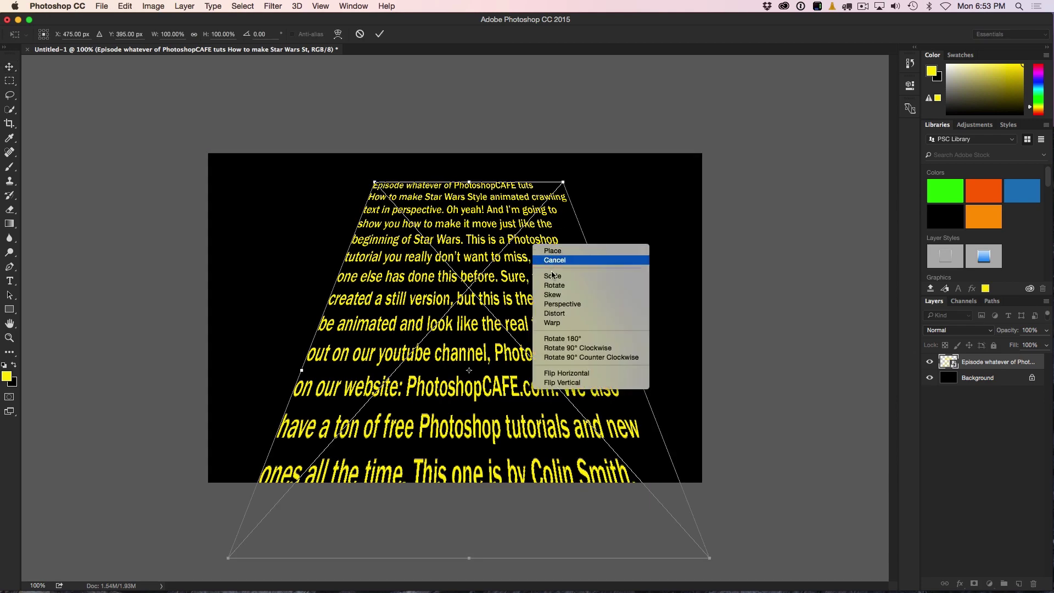
{"action": "left_click", "coordinate": [562, 304]}
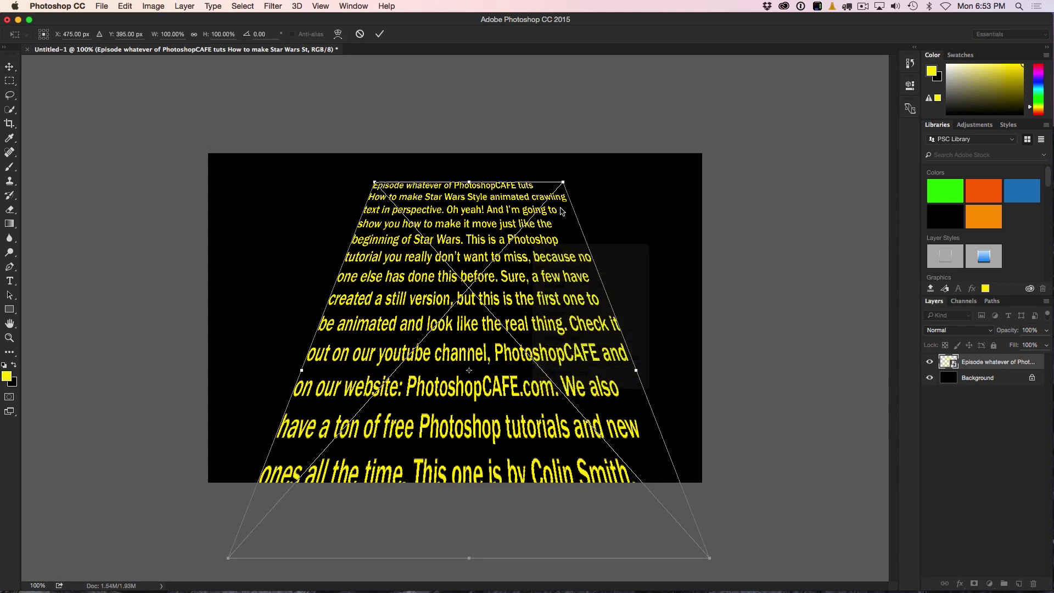
{"action": "left_click_drag", "start_coordinate": [563, 184], "coordinate": [541, 182]}
{"action": "key", "text": "Return"}
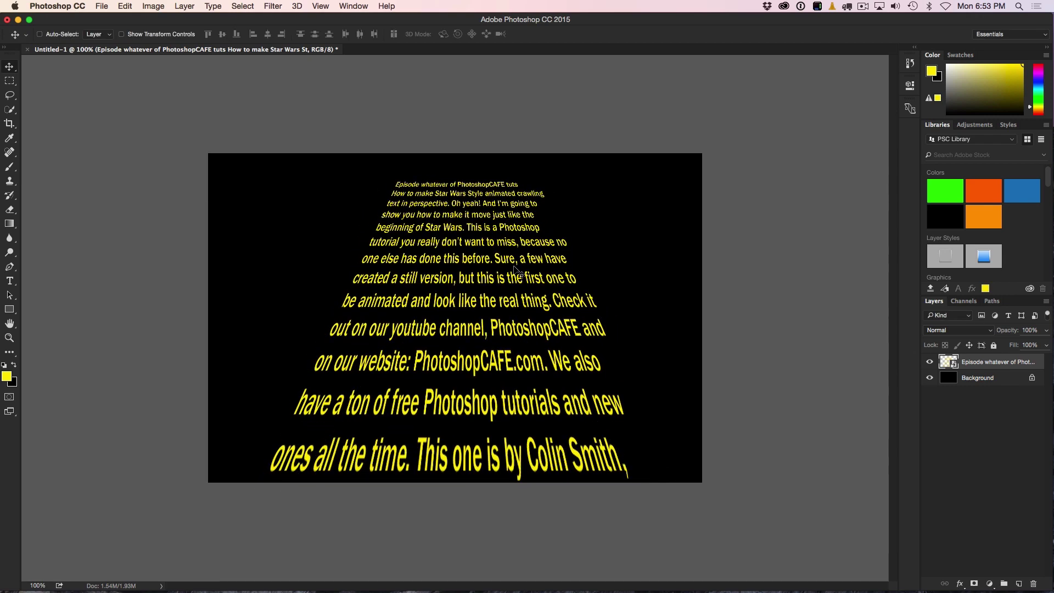
{"action": "left_click_drag", "start_coordinate": [514, 270], "coordinate": [508, 269]}
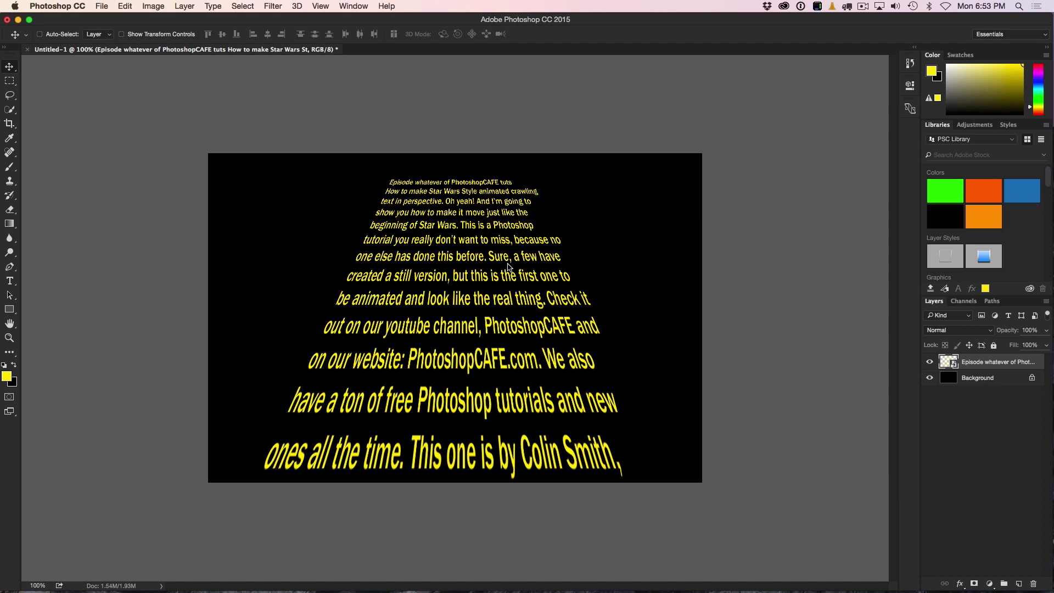
{"action": "left_click", "coordinate": [350, 5]}
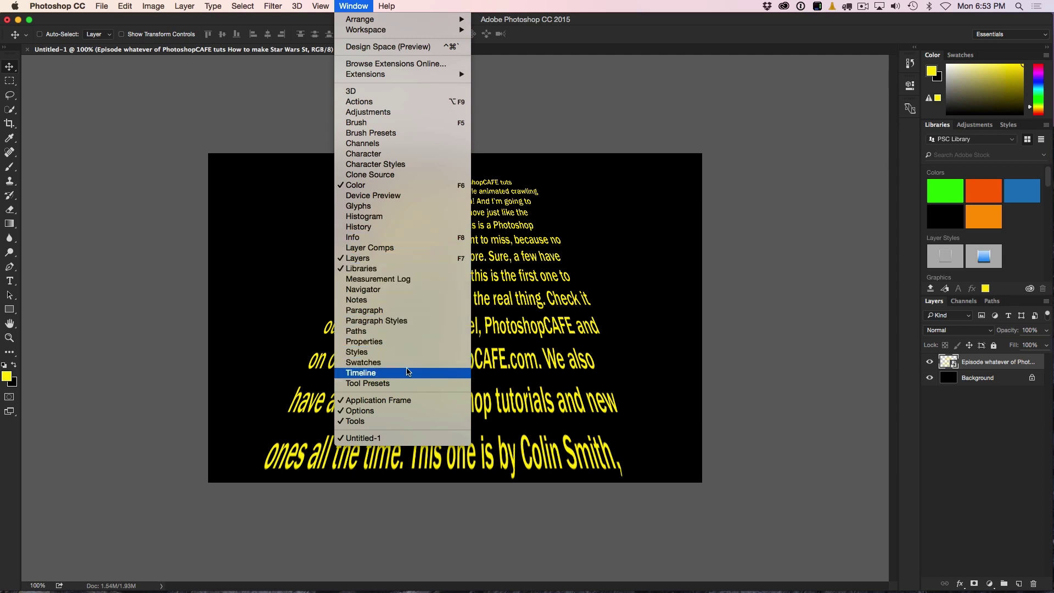
Step: Show the Timeline panel, create a video timeline, and scrub the playhead to preview the clip
{"action": "left_click", "coordinate": [409, 373]}
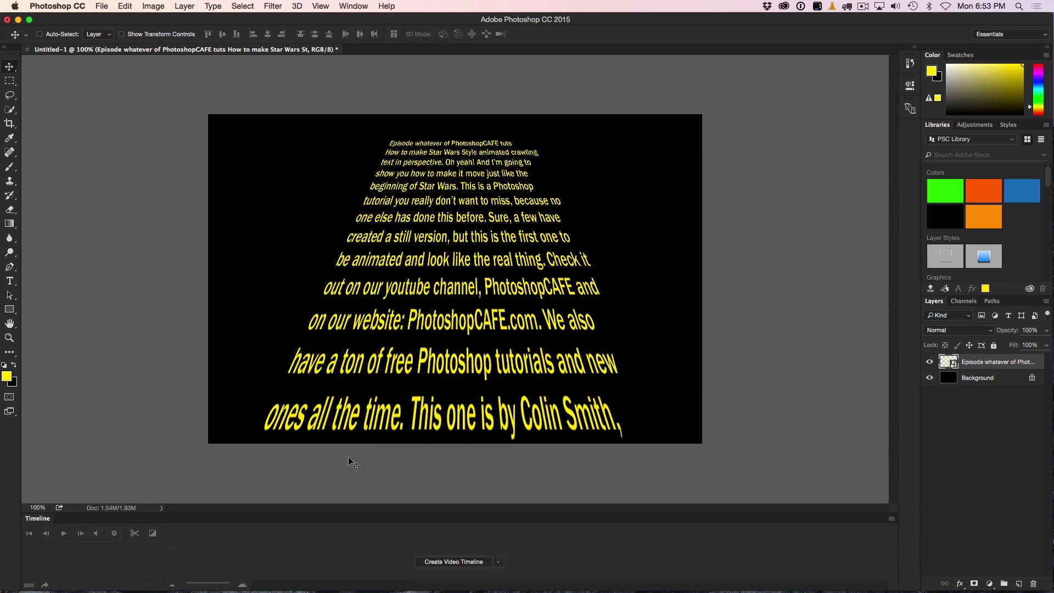
{"action": "left_click", "coordinate": [450, 562]}
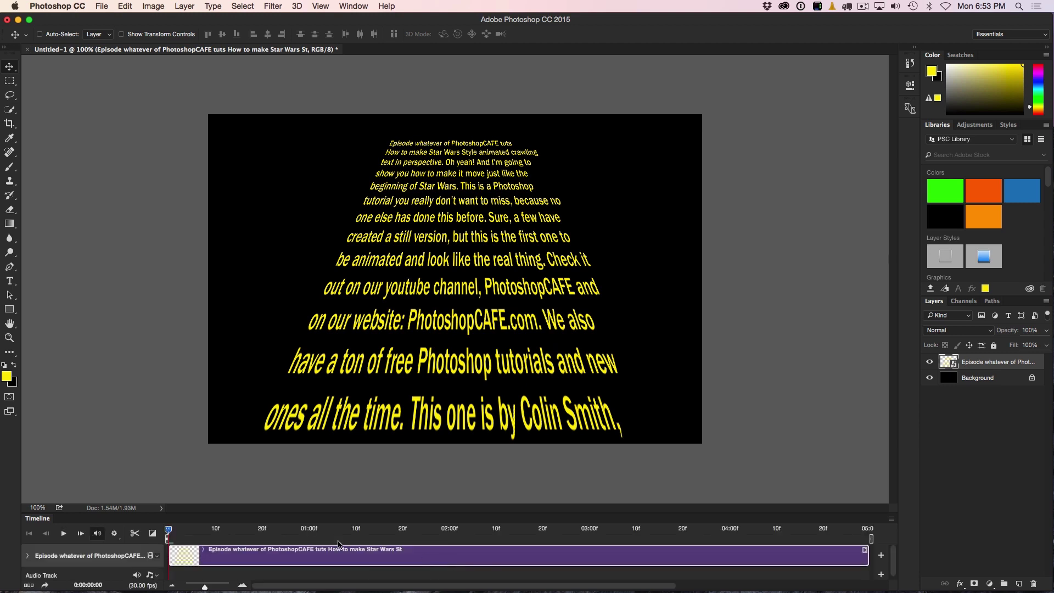
{"action": "mouse_move", "coordinate": [171, 530]}
{"action": "left_mouse_down"}
{"action": "mouse_move", "coordinate": [848, 530]}
{"action": "mouse_move", "coordinate": [168, 531]}
{"action": "left_mouse_up"}
{"action": "double_click", "coordinate": [945, 361]}
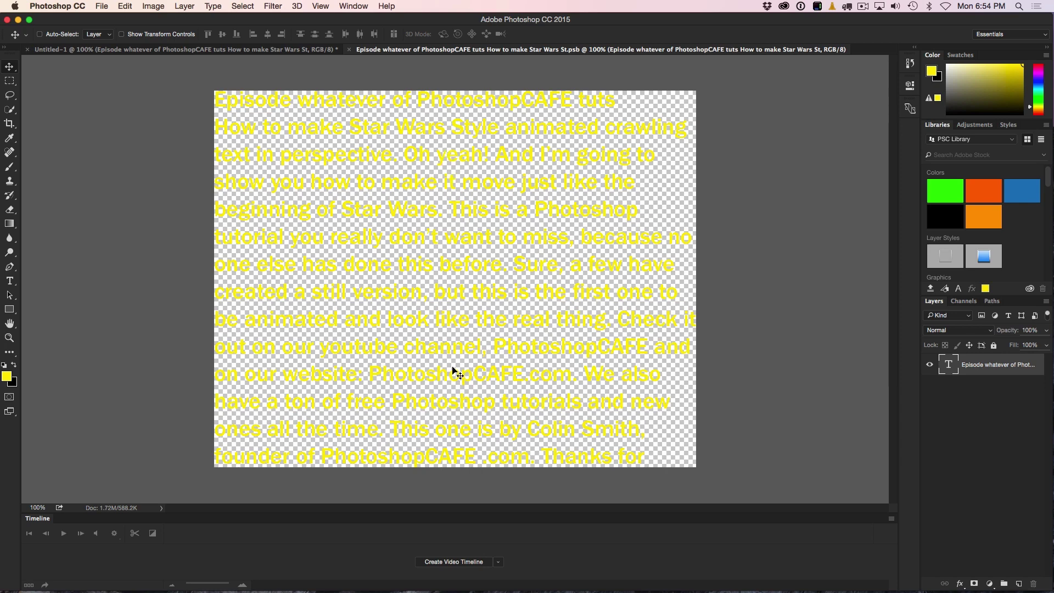
Step: Create a video timeline in the .psb, enlarge the Timeline panel, and drag the text below the canvas
{"action": "left_click", "coordinate": [450, 562]}
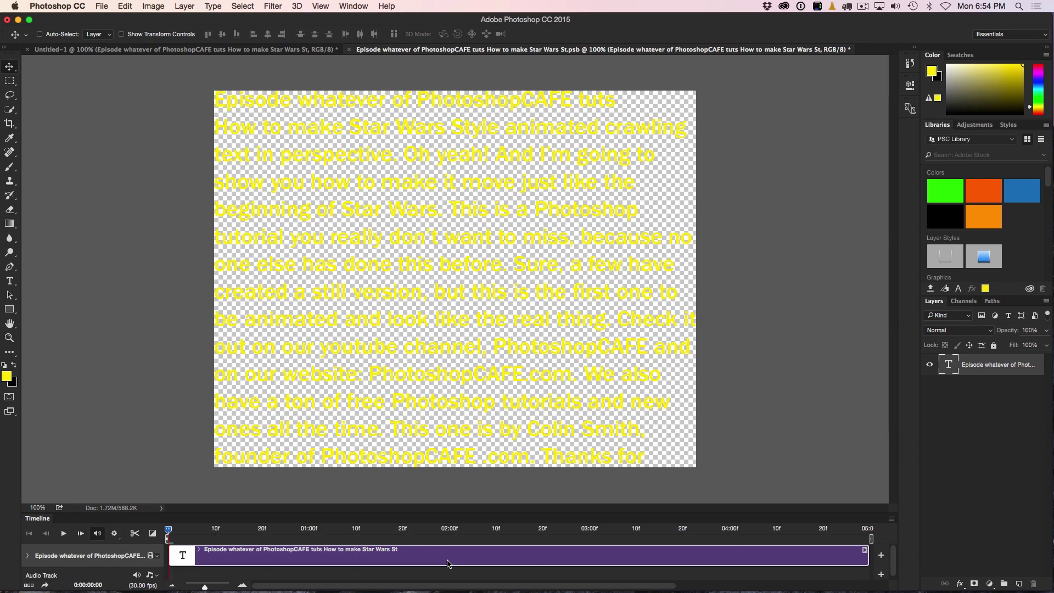
{"action": "left_click_drag", "start_coordinate": [412, 507], "coordinate": [413, 482]}
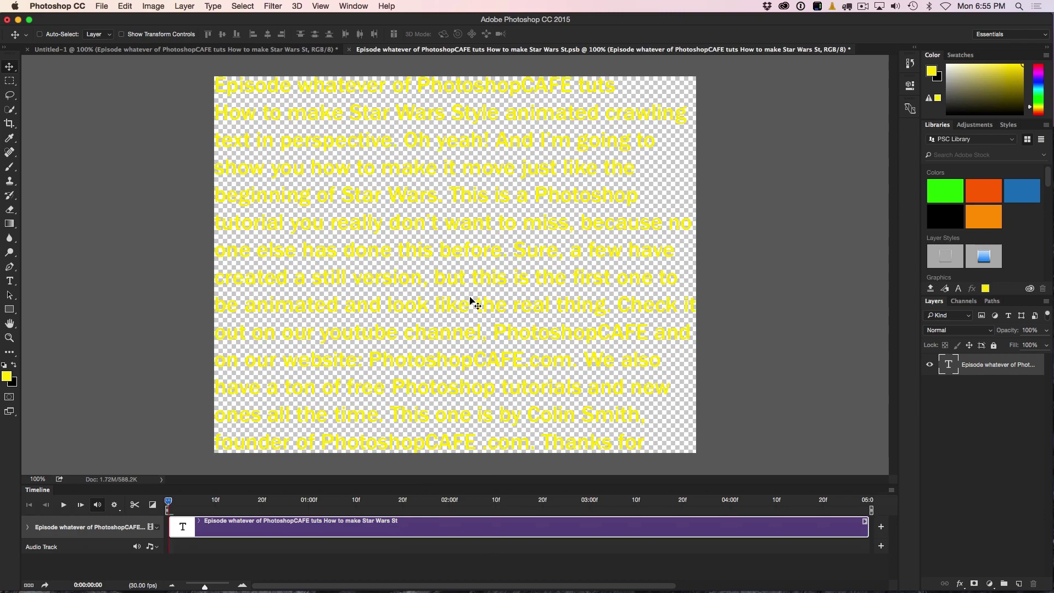
{"action": "left_click_drag", "start_coordinate": [450, 113], "coordinate": [457, 462]}
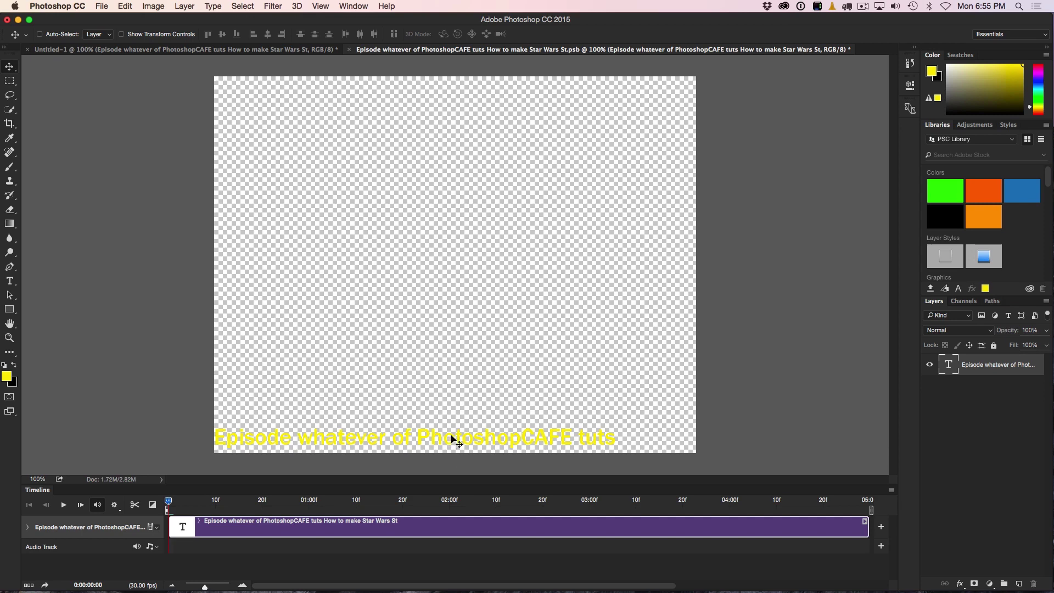
{"action": "left_click_drag", "start_coordinate": [453, 439], "coordinate": [453, 466]}
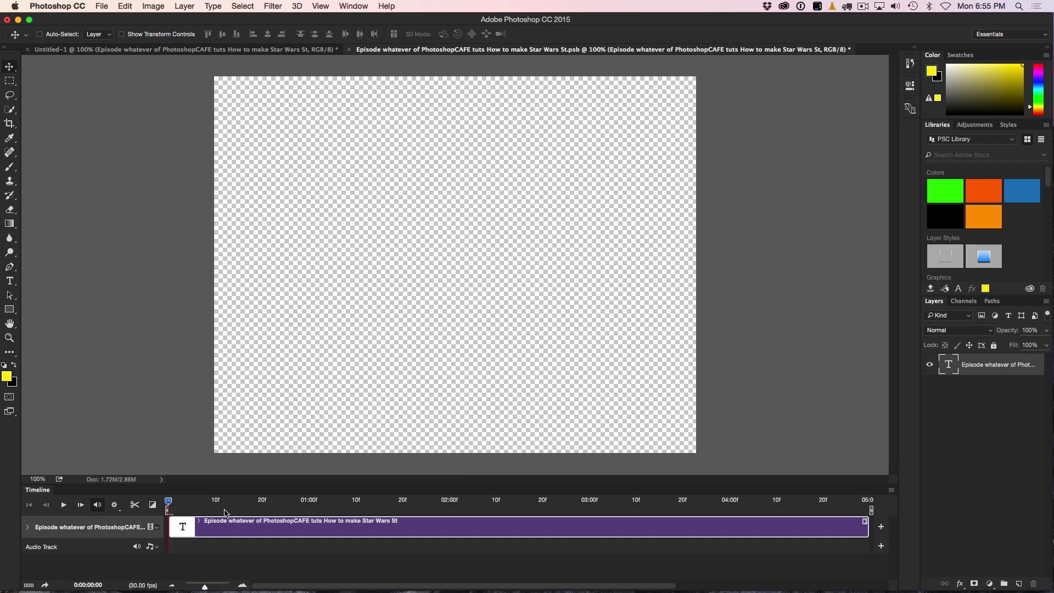
Step: Add a Transform keyframe at the 5-second end with the text raised to fill the canvas
{"action": "left_click", "coordinate": [29, 528]}
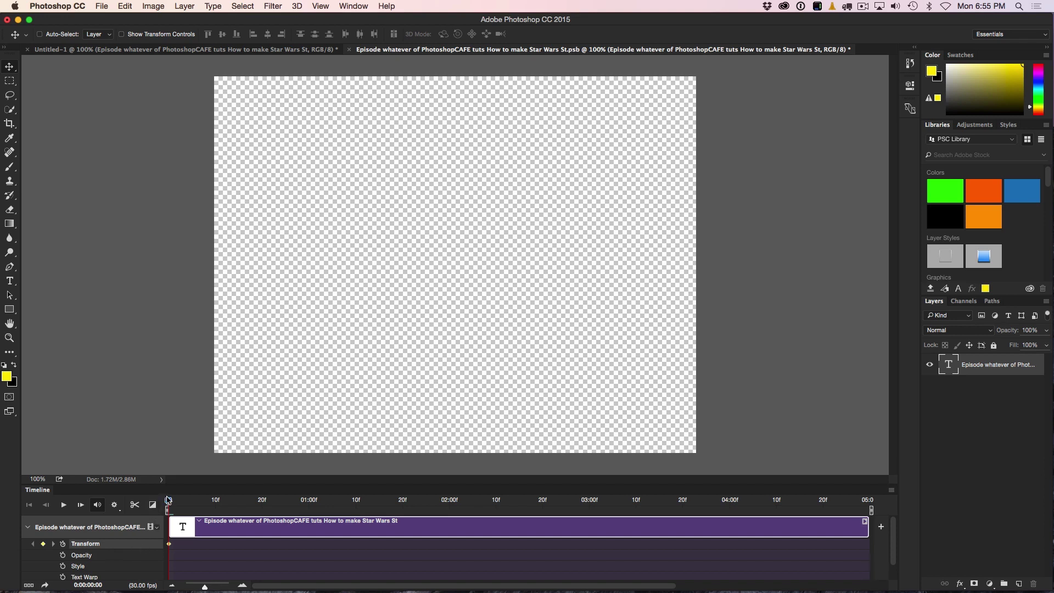
{"action": "left_click_drag", "start_coordinate": [170, 502], "coordinate": [878, 516]}
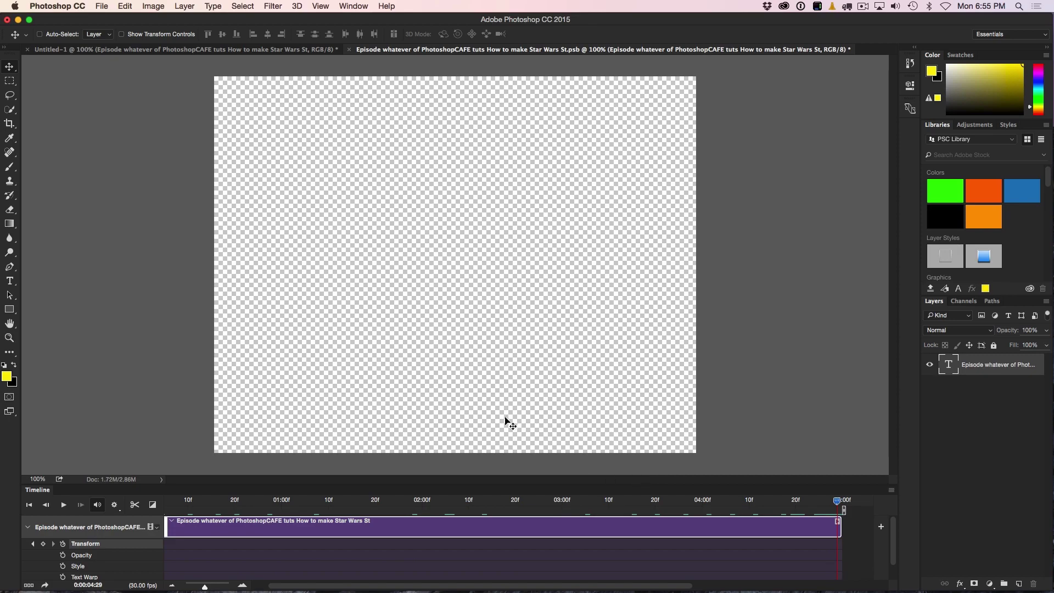
{"action": "left_click_drag", "start_coordinate": [498, 451], "coordinate": [518, 171]}
{"action": "left_click_drag", "start_coordinate": [527, 329], "coordinate": [527, 224]}
{"action": "mouse_move", "coordinate": [527, 352]}
{"action": "left_mouse_down"}
{"action": "mouse_move", "coordinate": [526, 306]}
{"action": "mouse_move", "coordinate": [527, 355]}
{"action": "left_mouse_up"}
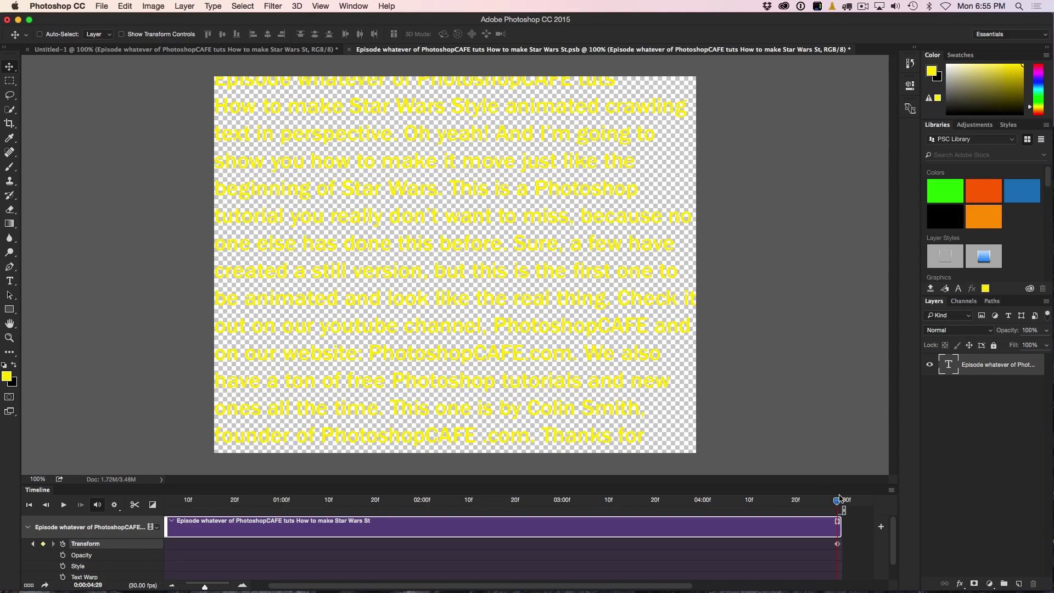
{"action": "left_click_drag", "start_coordinate": [834, 504], "coordinate": [171, 503]}
Step: Play the rising-text animation from the first frame and save the .psb contents
{"action": "left_click", "coordinate": [169, 542]}
{"action": "key", "text": "space"}
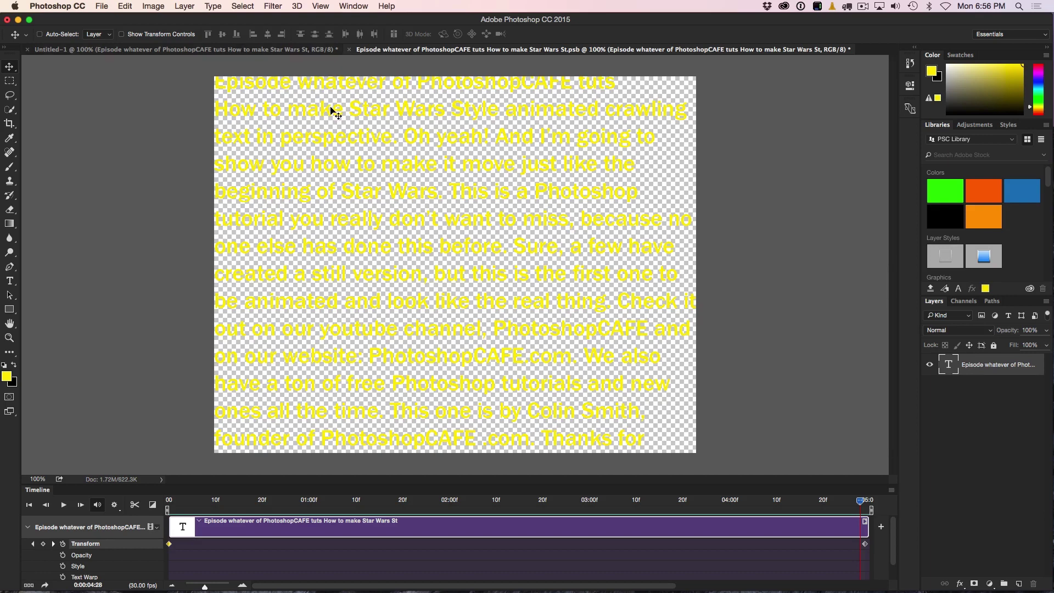
{"action": "key", "text": "ctrl+s"}
Step: Close the .psb smart object document to return to the Untitled-1 composition
{"action": "left_click", "coordinate": [352, 49]}
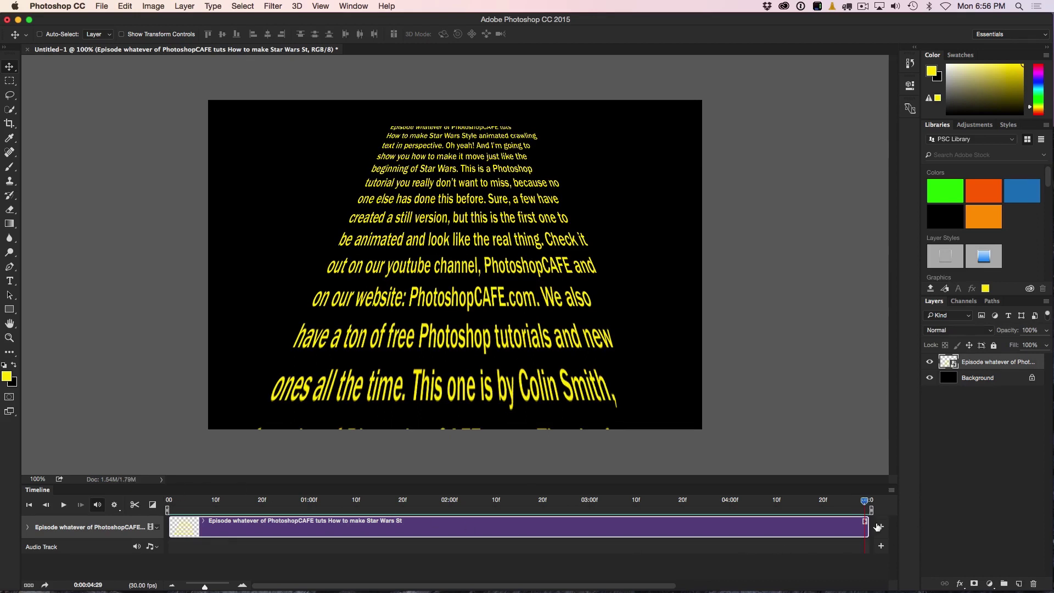
Step: Turn on Loop Playback in the Timeline panel menu so the crawl repeats
{"action": "left_click", "coordinate": [890, 491]}
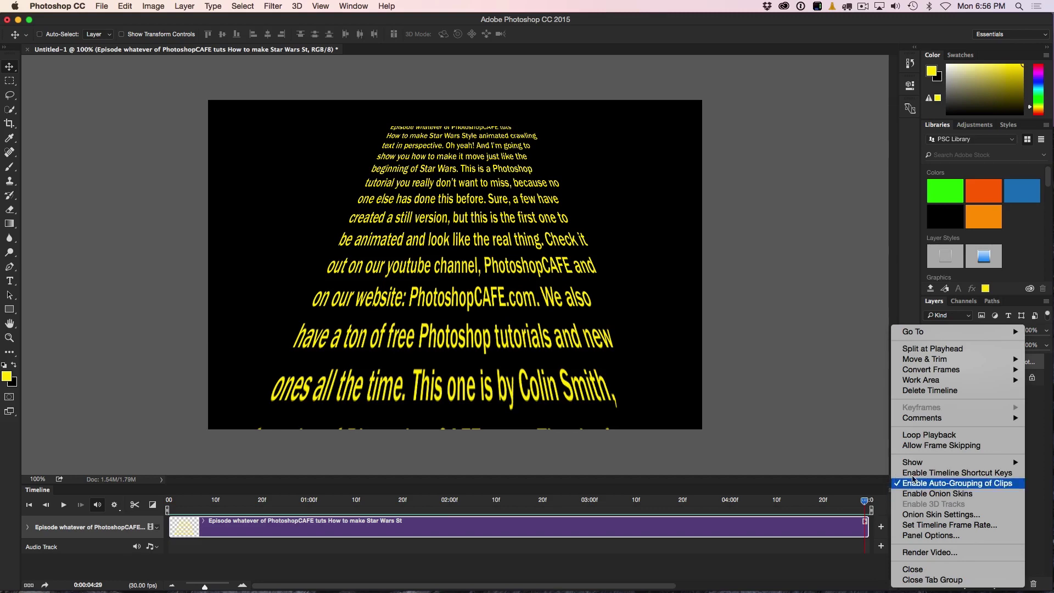
{"action": "left_click", "coordinate": [930, 439]}
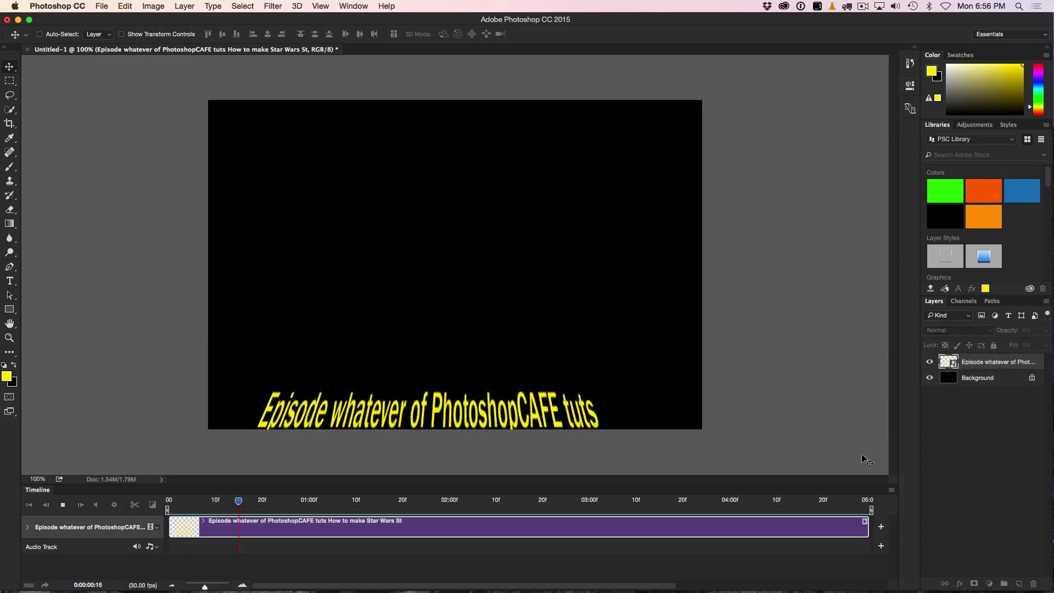